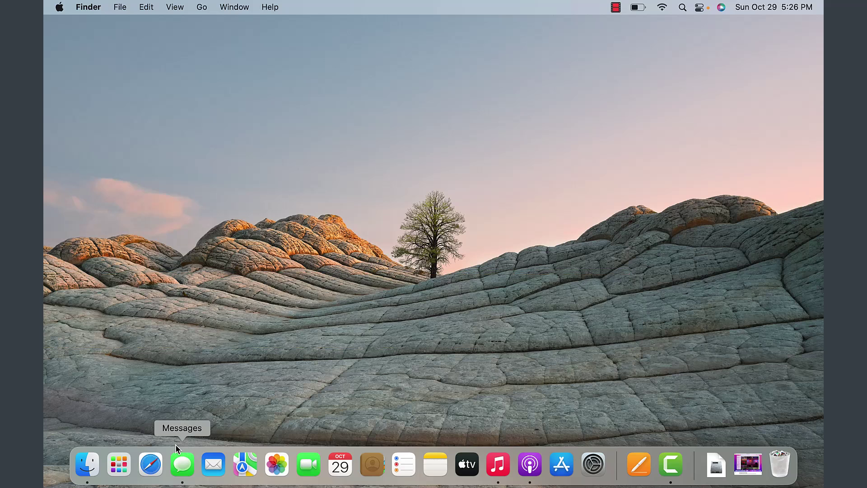
Open a Finder window on Recents and browse the File, Finder, Edit and View menus
{"action": "left_click", "coordinate": [92, 471]}
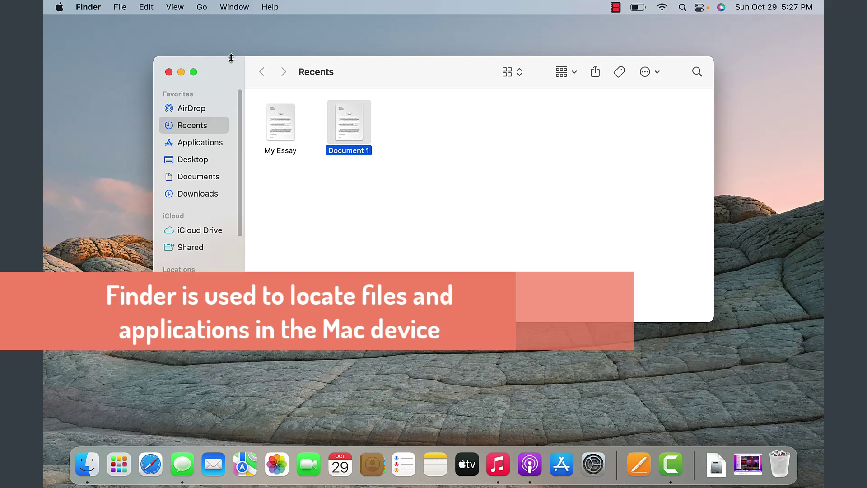
{"action": "left_click", "coordinate": [121, 8]}
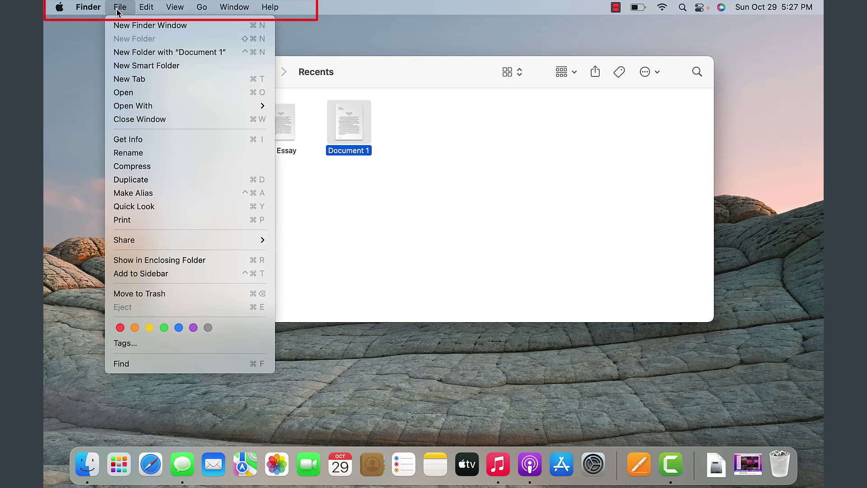
{"action": "mouse_move", "coordinate": [90, 11]}
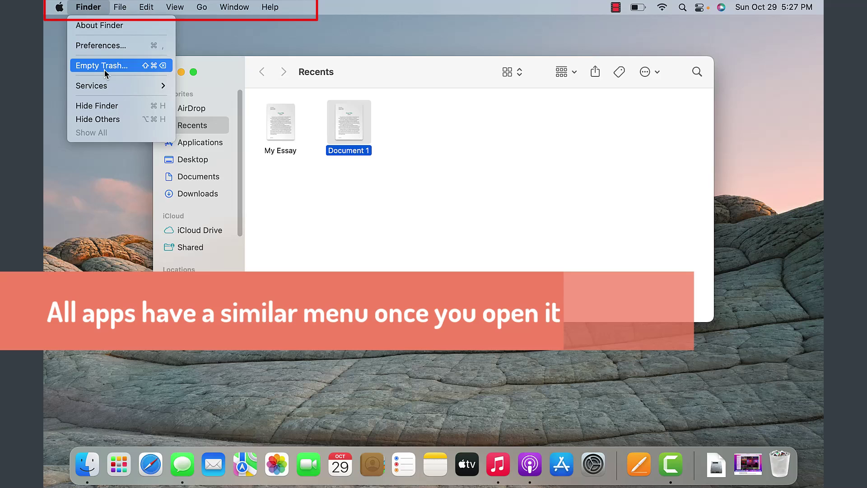
{"action": "mouse_move", "coordinate": [104, 87]}
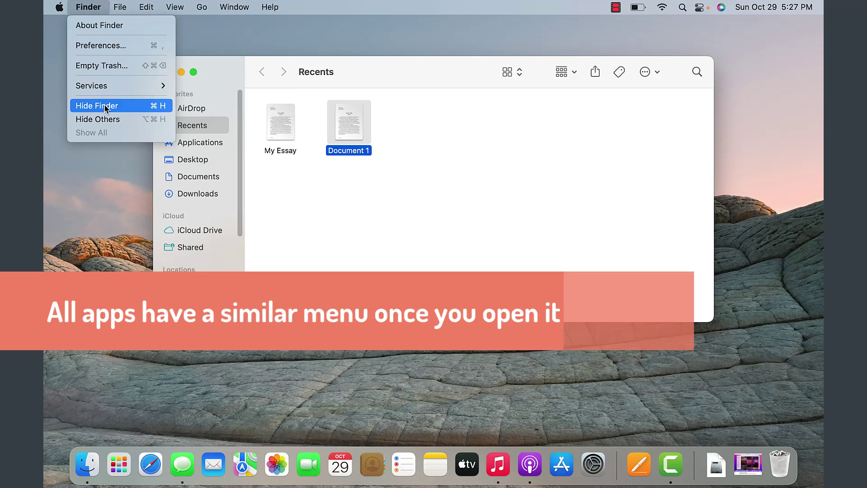
{"action": "mouse_move", "coordinate": [116, 8]}
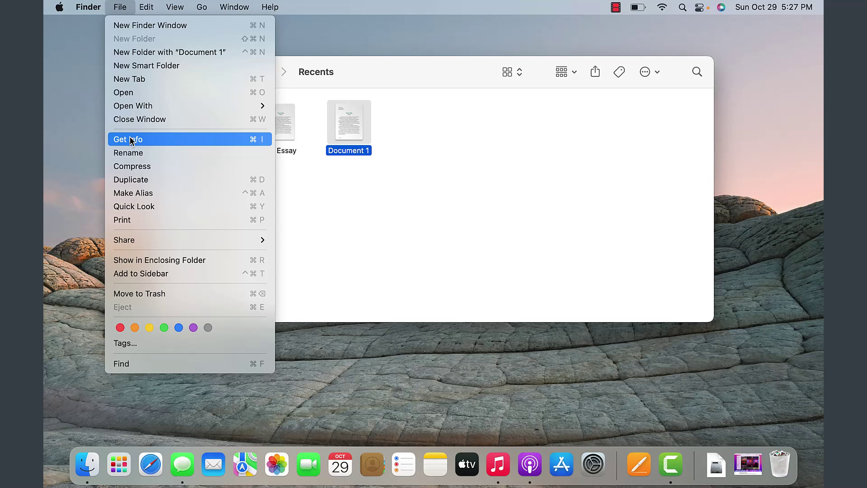
{"action": "left_click", "coordinate": [429, 224]}
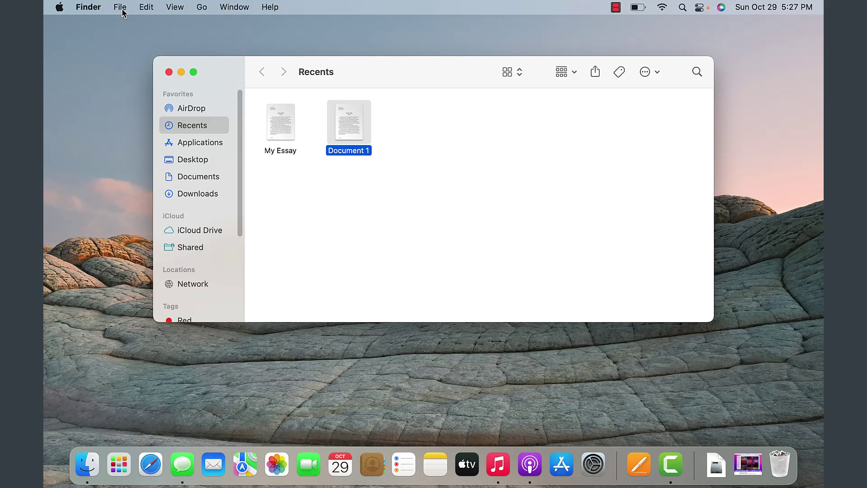
{"action": "left_click", "coordinate": [145, 7]}
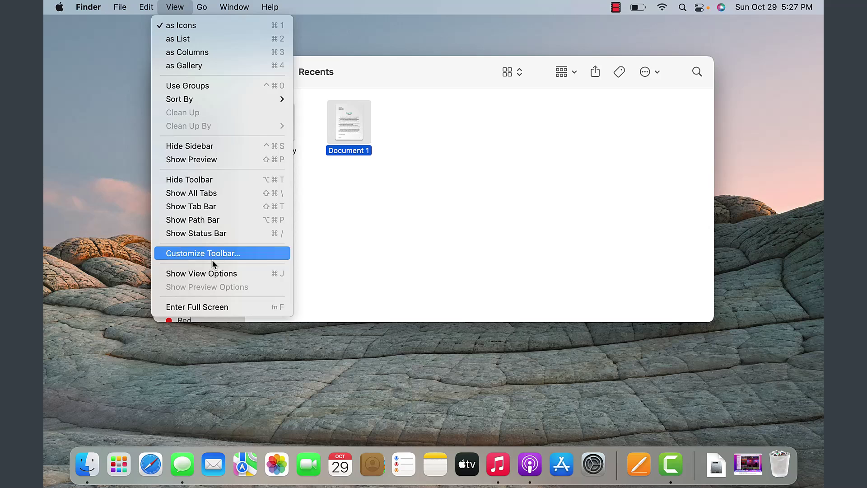
Visit AirDrop, Recents and then the Applications folder from the sidebar
{"action": "left_click", "coordinate": [311, 252]}
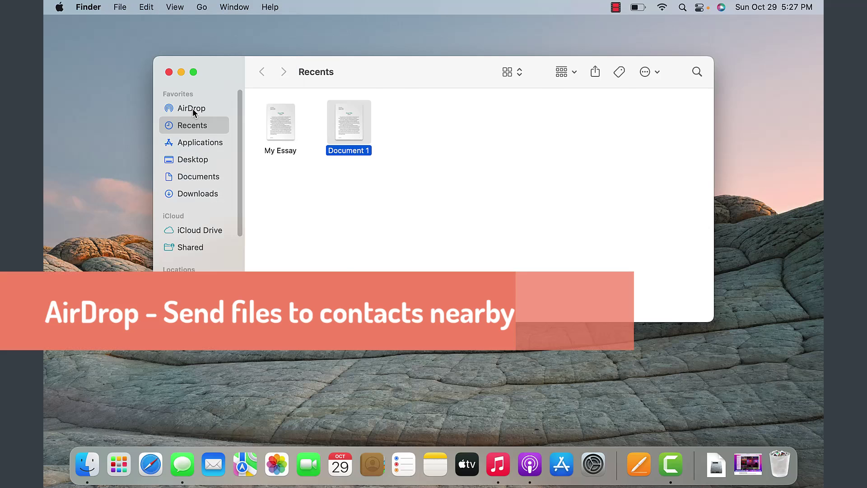
{"action": "left_click", "coordinate": [192, 108]}
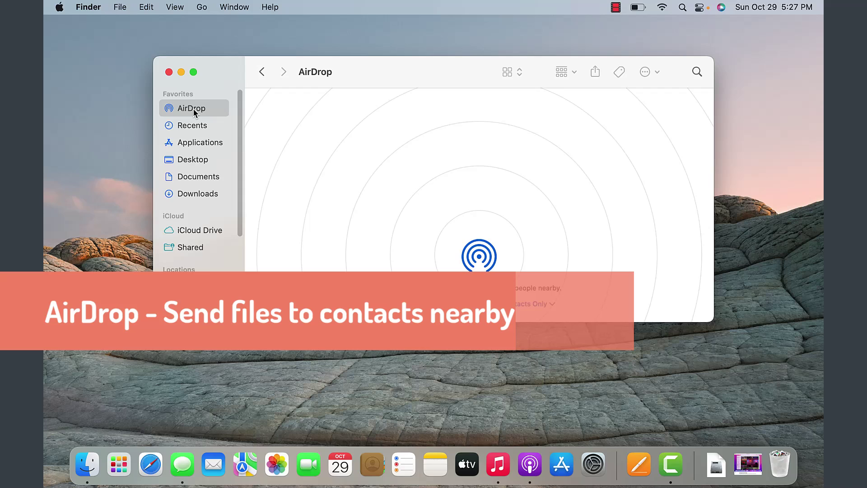
{"action": "left_click", "coordinate": [192, 127]}
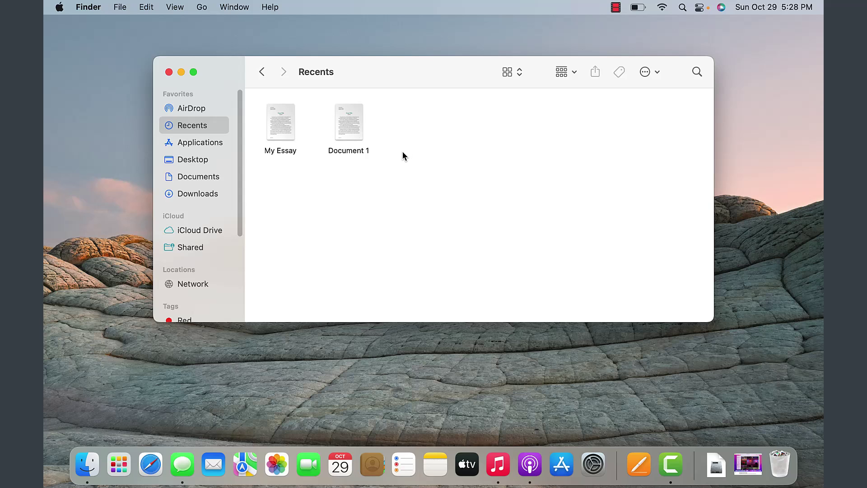
{"action": "left_click", "coordinate": [187, 144]}
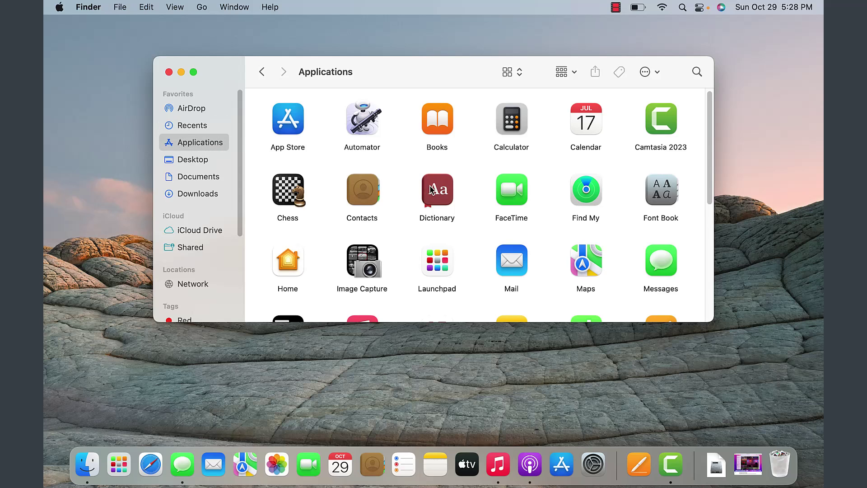
Add the Dictionary app to the Dock, then drag it back out to remove it
{"action": "scroll", "coordinate": [408, 205], "scroll_direction": "up", "scroll_amount": 1}
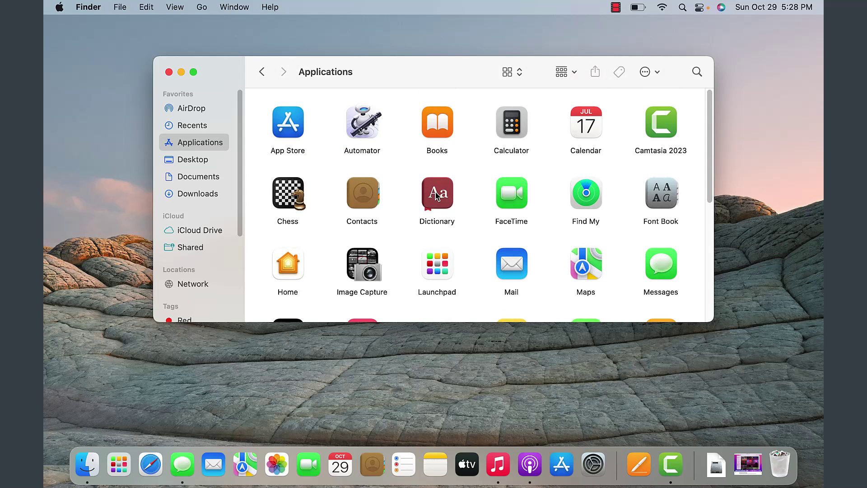
{"action": "left_click_drag", "start_coordinate": [433, 189], "coordinate": [421, 452]}
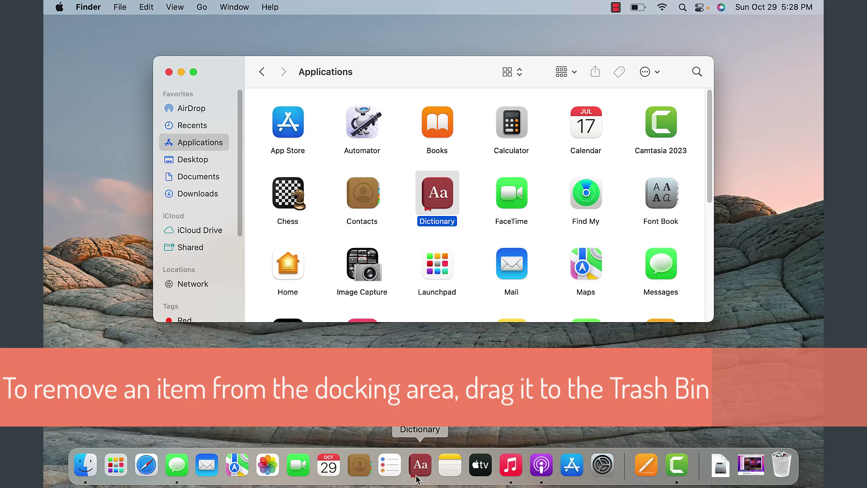
{"action": "left_click_drag", "start_coordinate": [421, 466], "coordinate": [328, 276]}
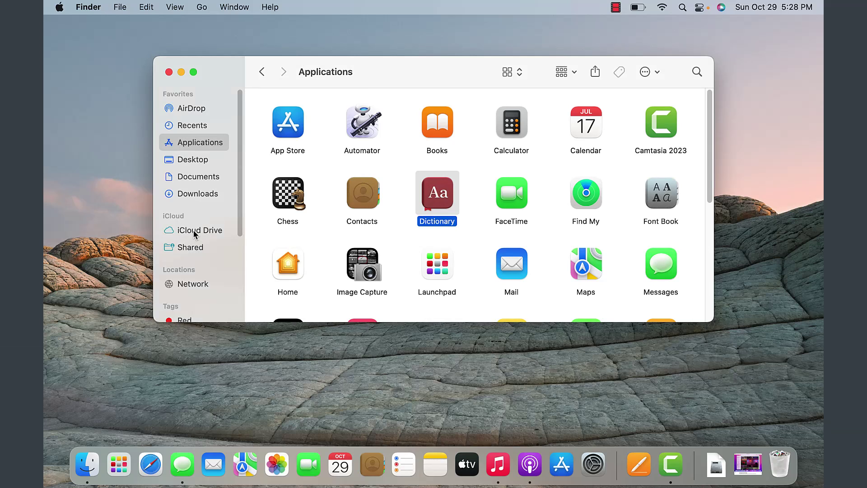
Visit iCloud Drive, Shared and Network, then scroll the sidebar down to Tags and back up
{"action": "left_click", "coordinate": [194, 231]}
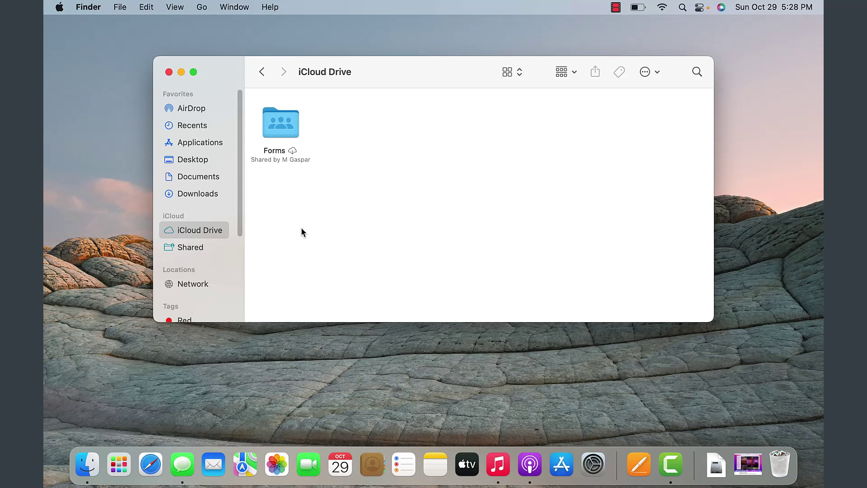
{"action": "left_click", "coordinate": [187, 248]}
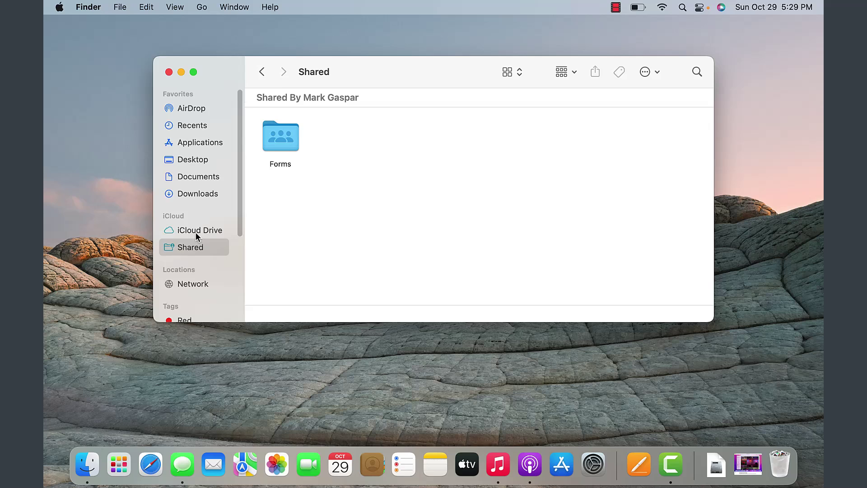
{"action": "left_click", "coordinate": [194, 284]}
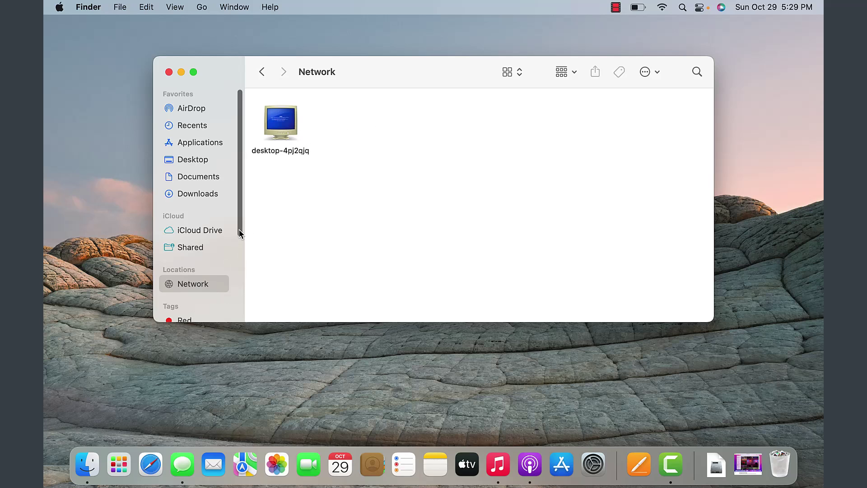
{"action": "left_click_drag", "start_coordinate": [240, 229], "coordinate": [236, 310]}
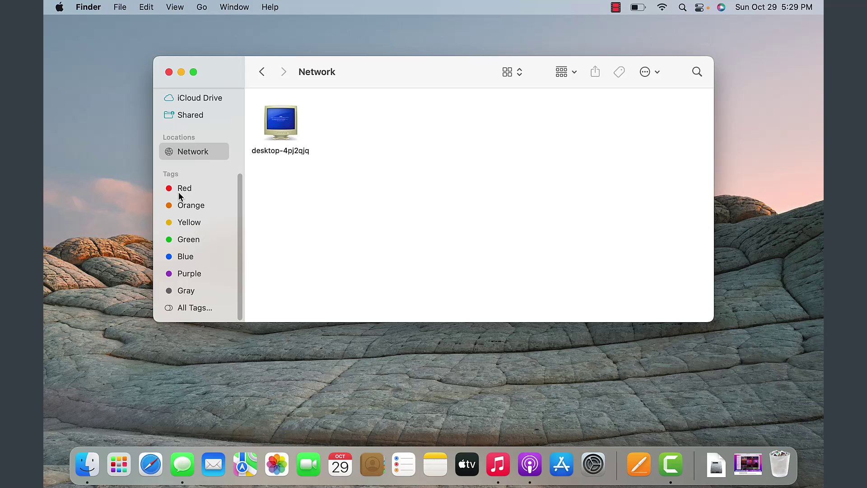
{"action": "left_click_drag", "start_coordinate": [242, 209], "coordinate": [236, 115]}
Tag Document 1 green in Recents, then list the files under the Green tag
{"action": "left_click", "coordinate": [192, 125]}
{"action": "right_click", "coordinate": [359, 125]}
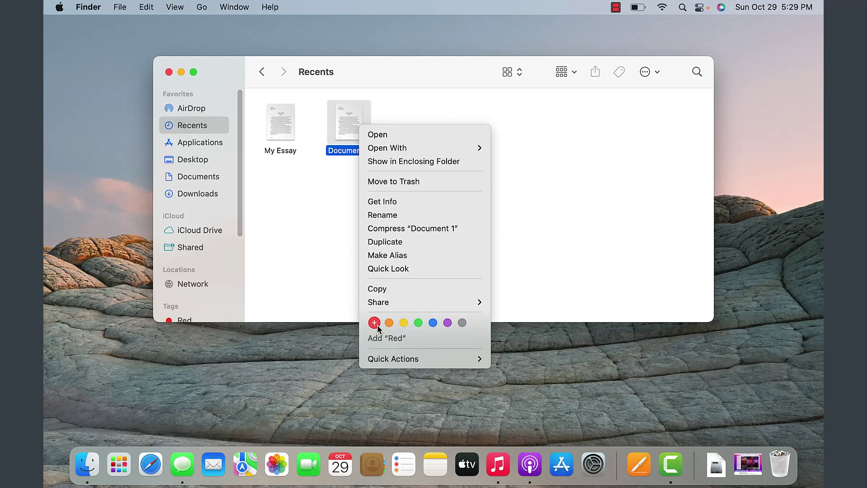
{"action": "left_click", "coordinate": [418, 324]}
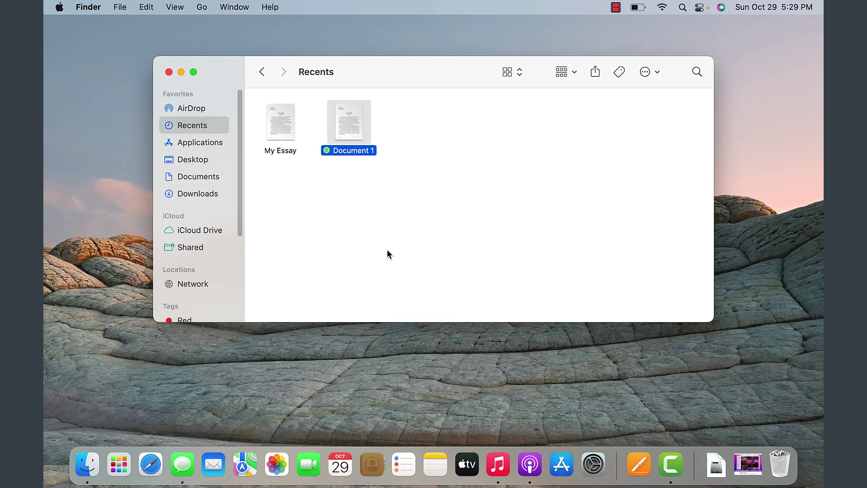
{"action": "left_click", "coordinate": [352, 242]}
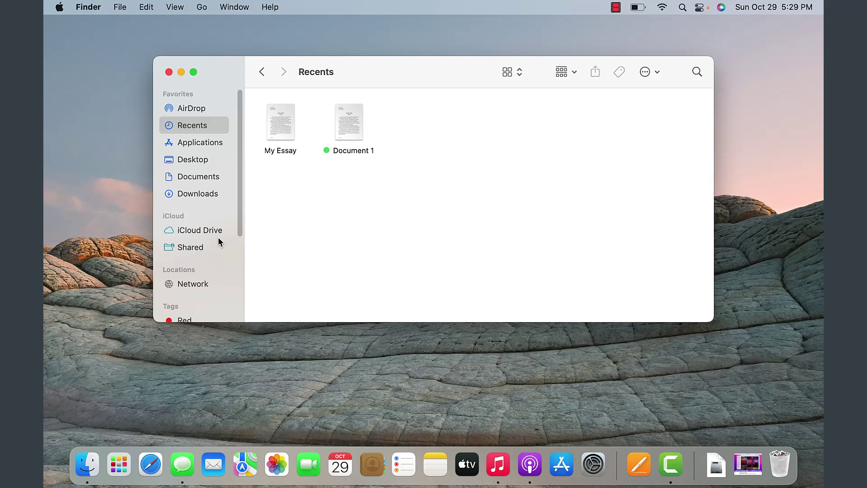
{"action": "left_click_drag", "start_coordinate": [239, 226], "coordinate": [251, 304]}
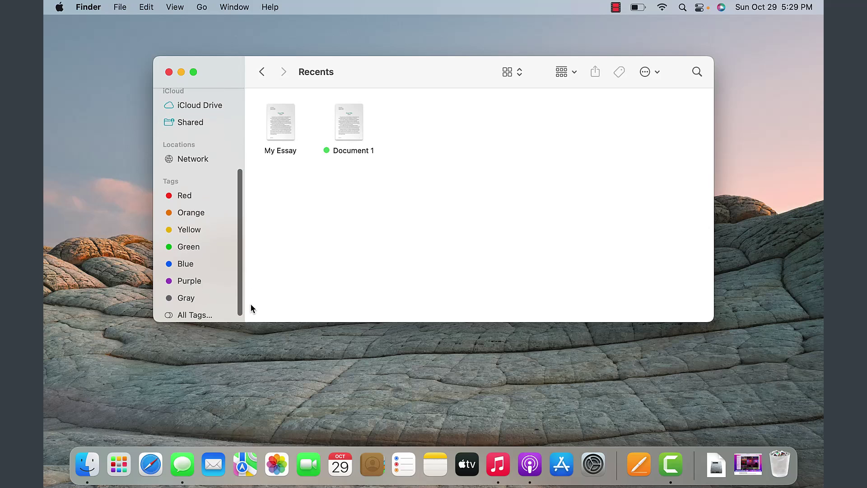
{"action": "left_click", "coordinate": [188, 248]}
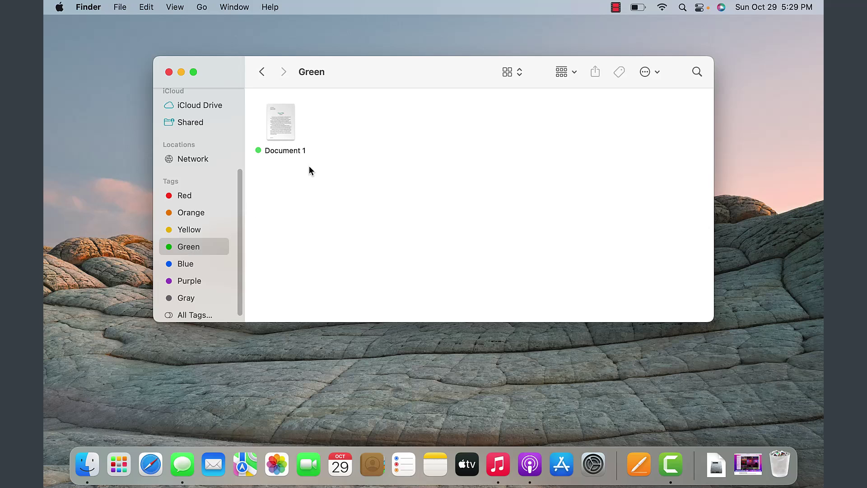
Open the empty Desktop folder and dismiss its right-click menu
{"action": "key", "text": "super+shift+a"}
{"action": "left_click", "coordinate": [194, 160]}
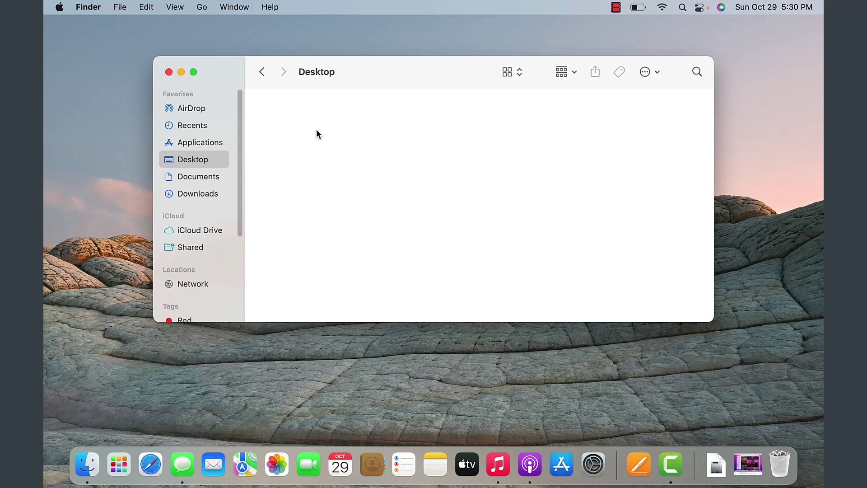
{"action": "right_click", "coordinate": [309, 194]}
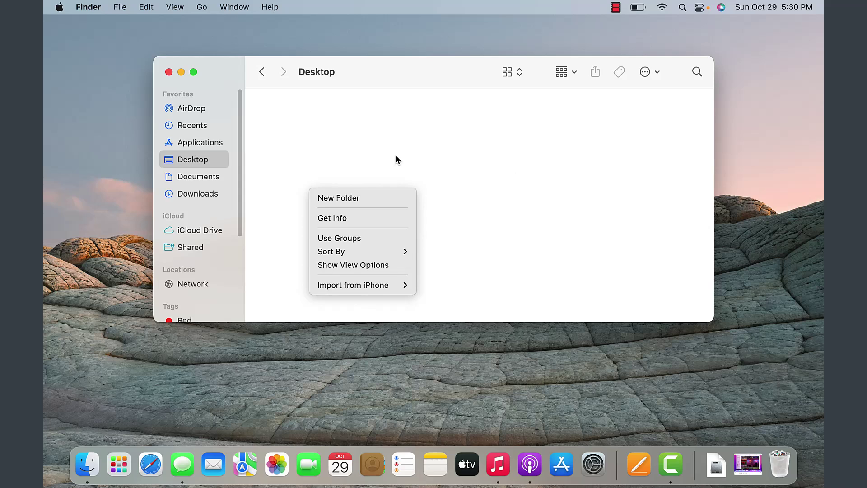
{"action": "left_click", "coordinate": [414, 139]}
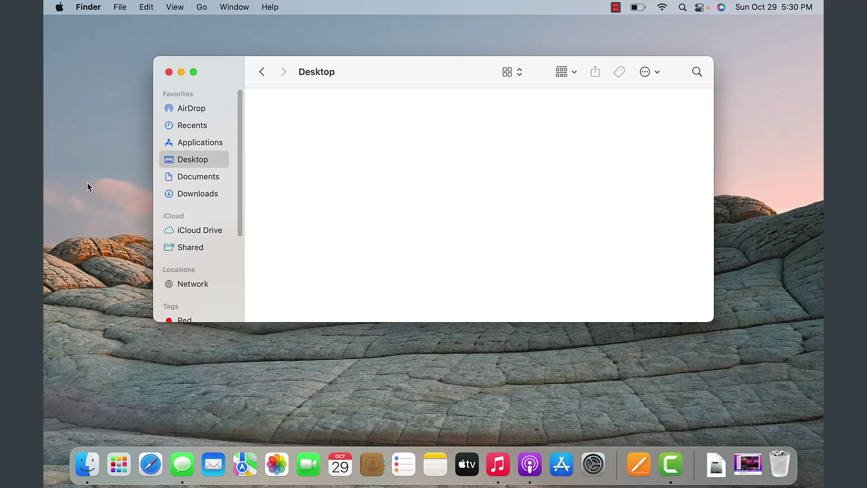
Arrange the Documents icons in a row: My Files, Document 1, Windows to Mac
{"action": "left_click", "coordinate": [204, 180]}
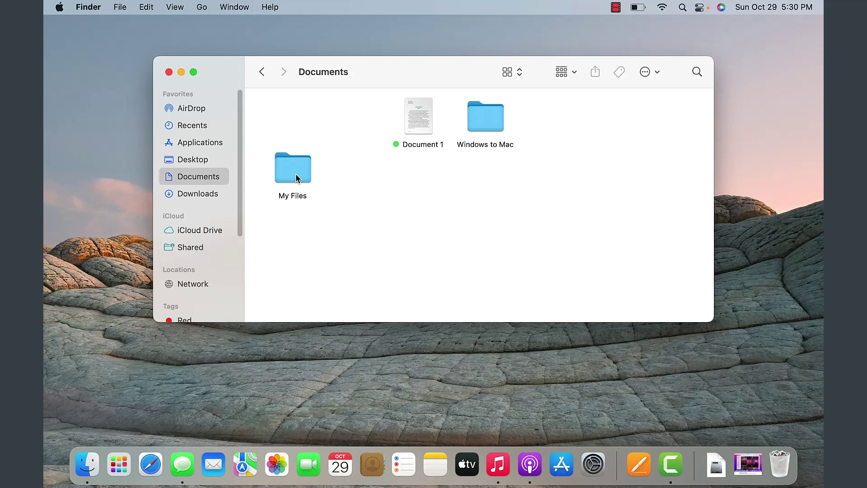
{"action": "left_click_drag", "start_coordinate": [294, 136], "coordinate": [294, 136]}
{"action": "left_click_drag", "start_coordinate": [421, 118], "coordinate": [340, 119]}
{"action": "left_click_drag", "start_coordinate": [489, 118], "coordinate": [401, 119]}
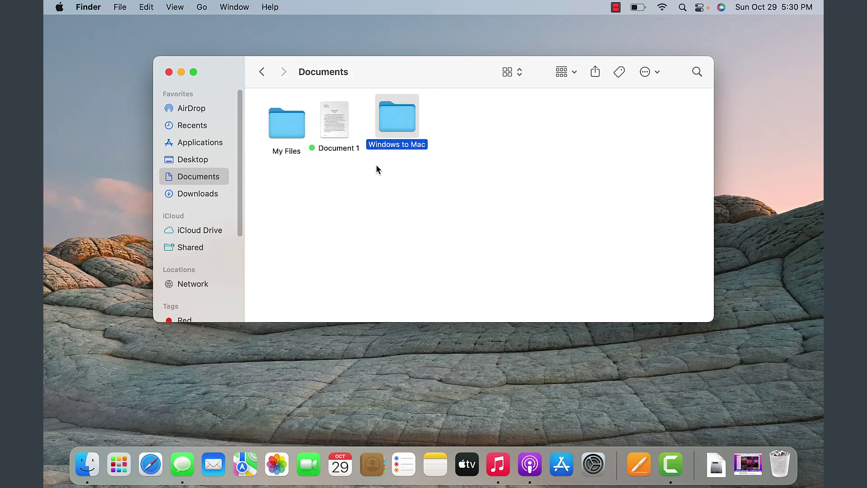
{"action": "left_click", "coordinate": [323, 198]}
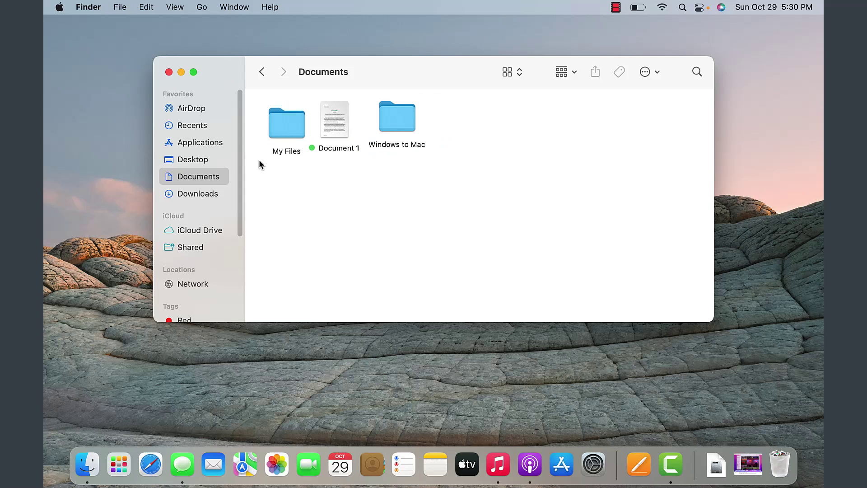
{"action": "left_click", "coordinate": [188, 194]}
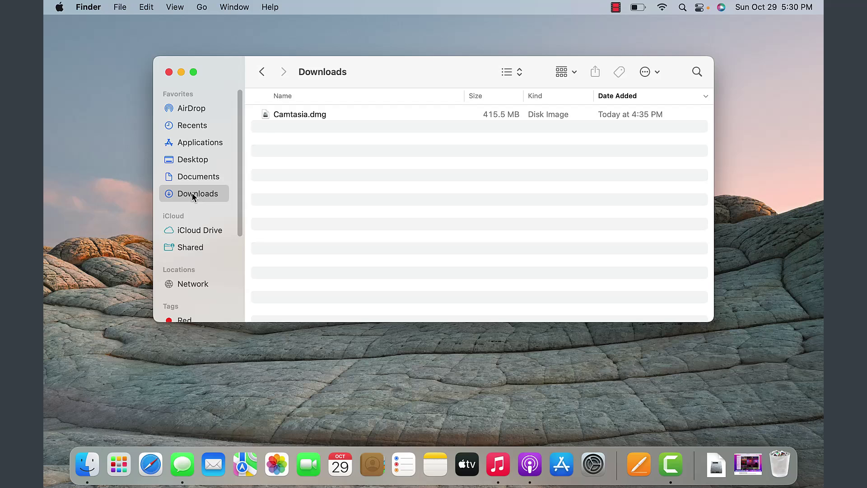
{"action": "left_click", "coordinate": [205, 174]}
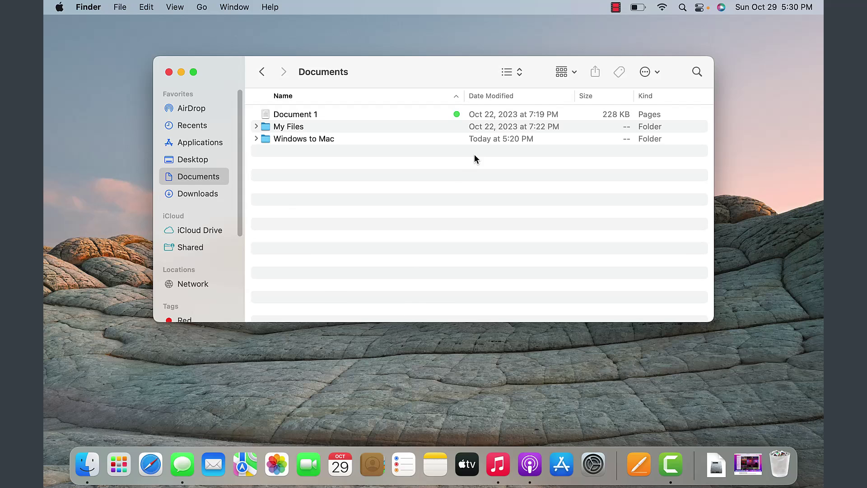
Switch Documents through Icons, Columns and Gallery views, then back to List view
{"action": "left_click", "coordinate": [511, 74]}
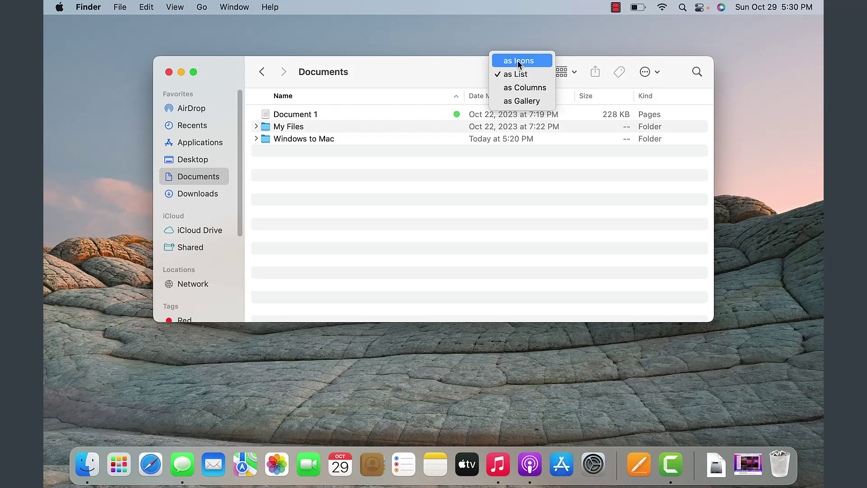
{"action": "left_click", "coordinate": [518, 60]}
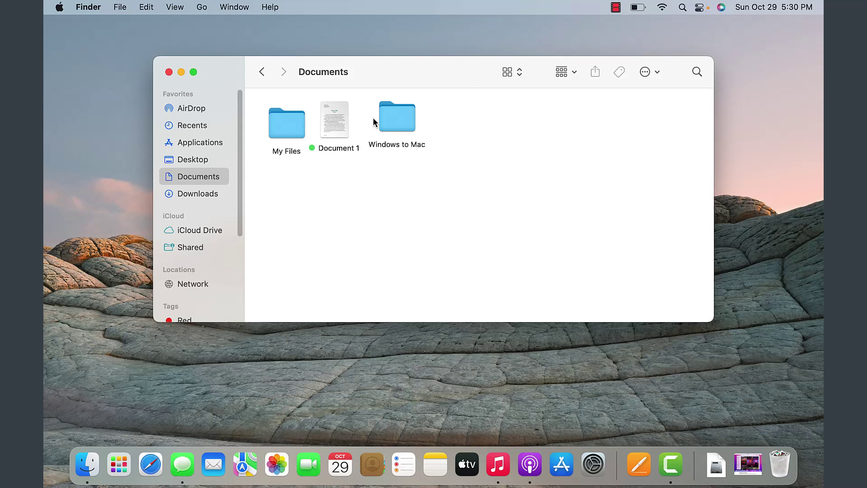
{"action": "left_click", "coordinate": [519, 72]}
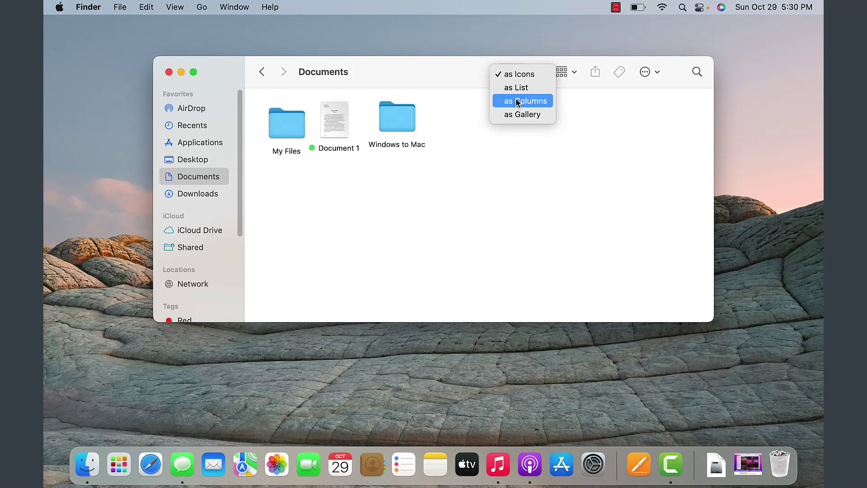
{"action": "left_click", "coordinate": [519, 101]}
{"action": "left_click", "coordinate": [519, 72]}
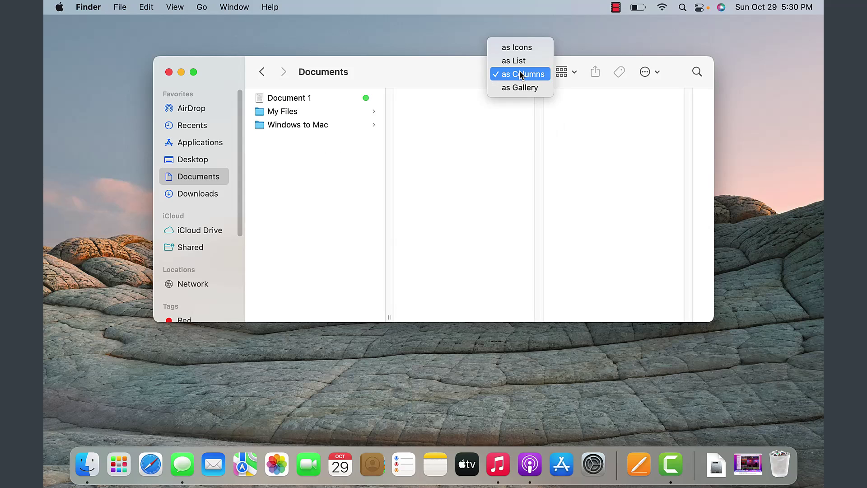
{"action": "left_click", "coordinate": [520, 86]}
{"action": "left_click", "coordinate": [520, 73]}
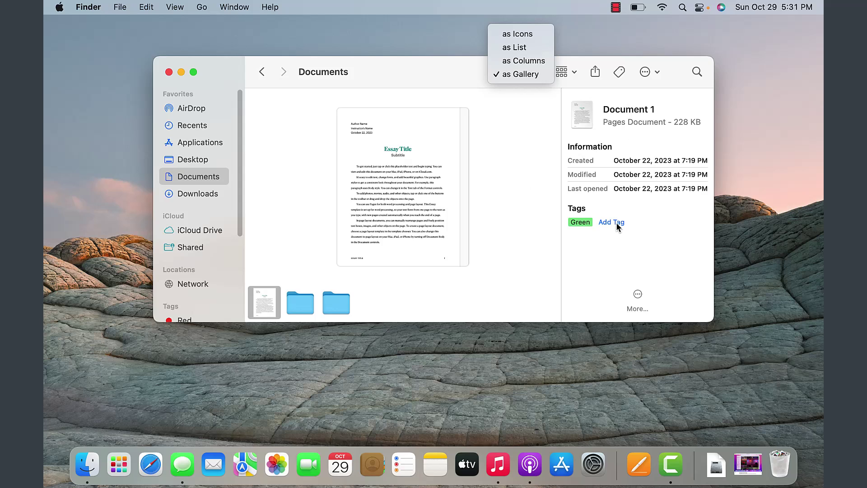
{"action": "left_click", "coordinate": [515, 47]}
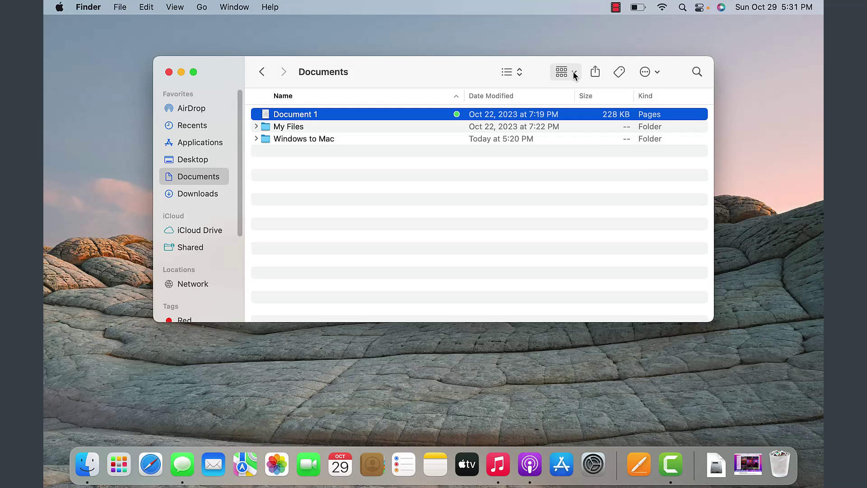
Group the Documents list by Name from the Group button
{"action": "left_click", "coordinate": [573, 73]}
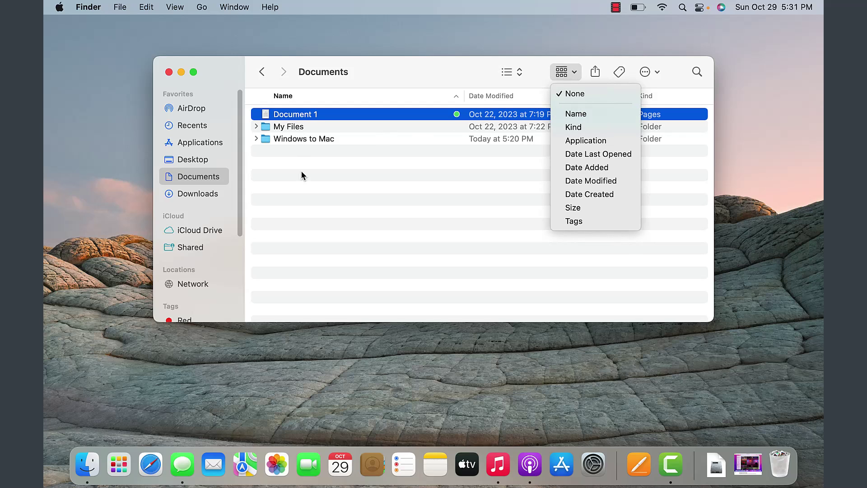
{"action": "left_click", "coordinate": [576, 114]}
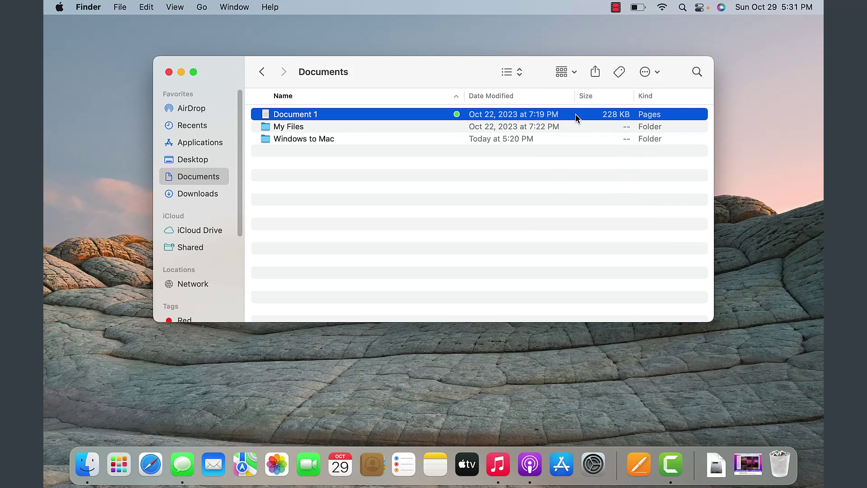
{"action": "left_click", "coordinate": [574, 72]}
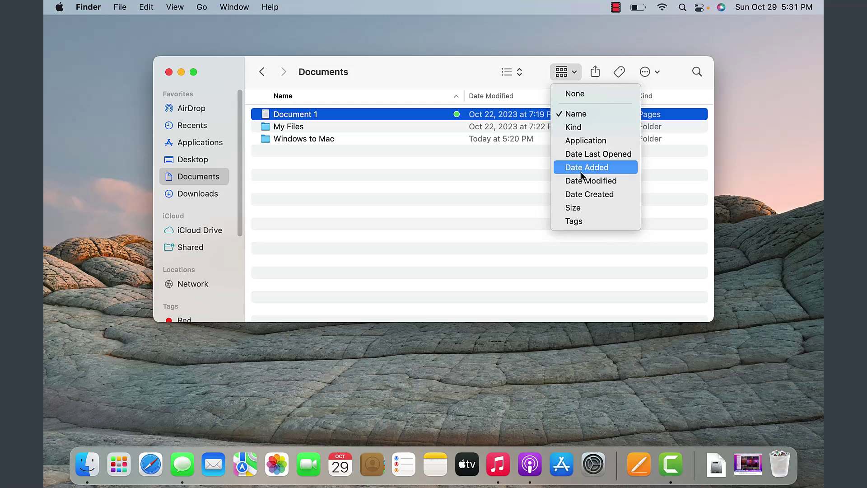
{"action": "left_click", "coordinate": [598, 73]}
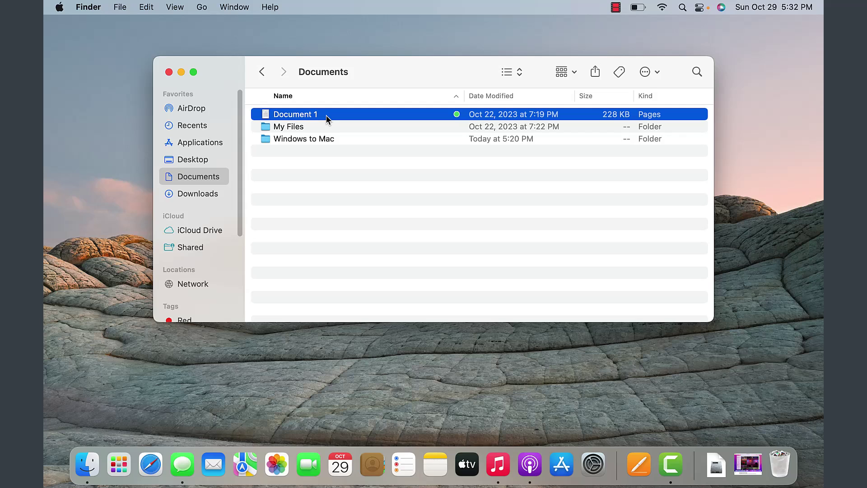
Check Document 1's sharing options, then open its Action menu
{"action": "left_click", "coordinate": [595, 73]}
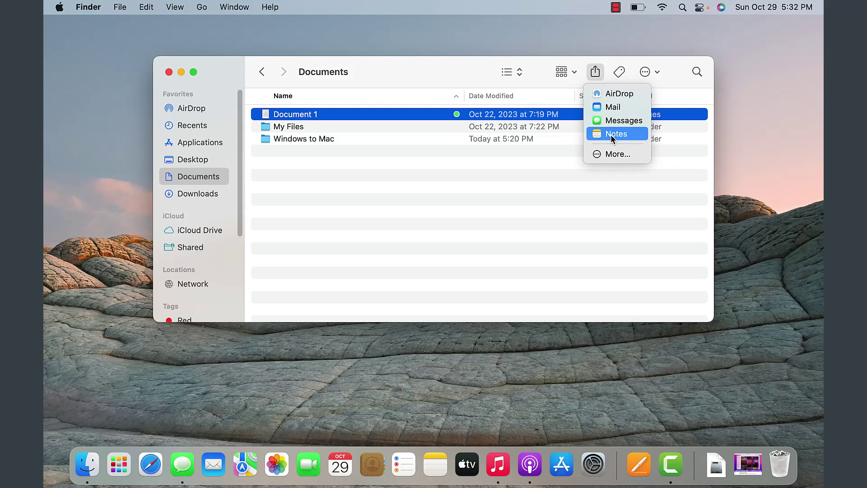
{"action": "left_click", "coordinate": [616, 153]}
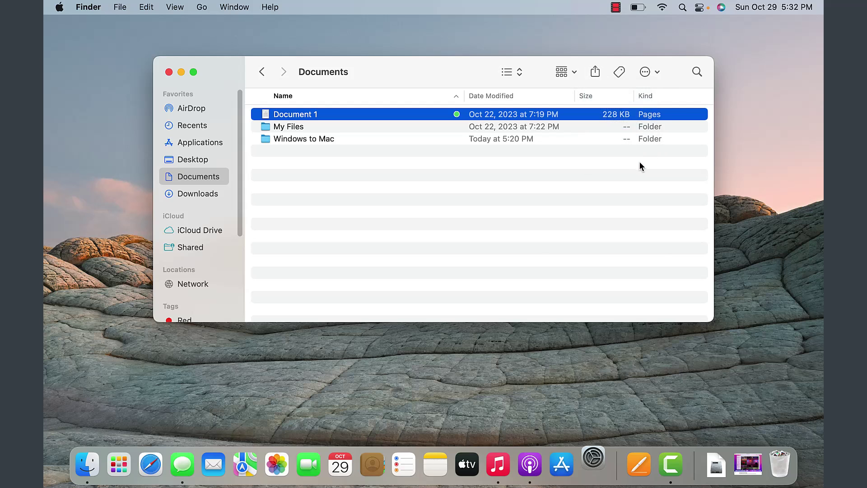
{"action": "left_click", "coordinate": [619, 73]}
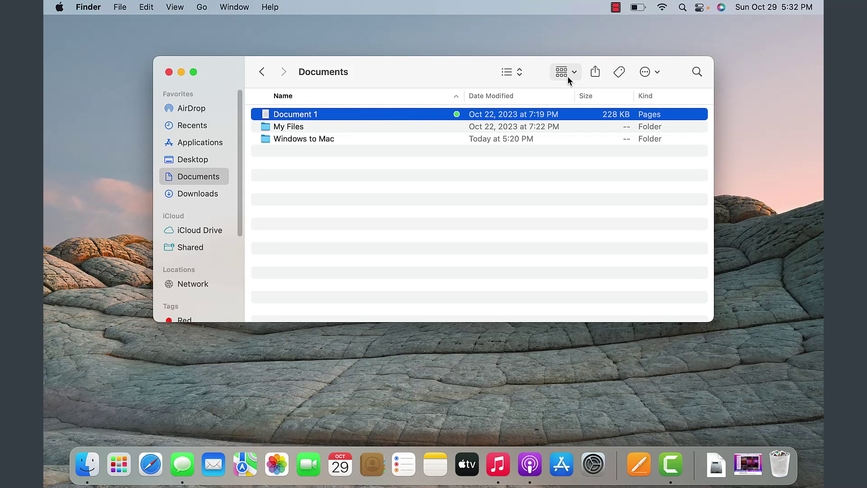
{"action": "left_click", "coordinate": [653, 74]}
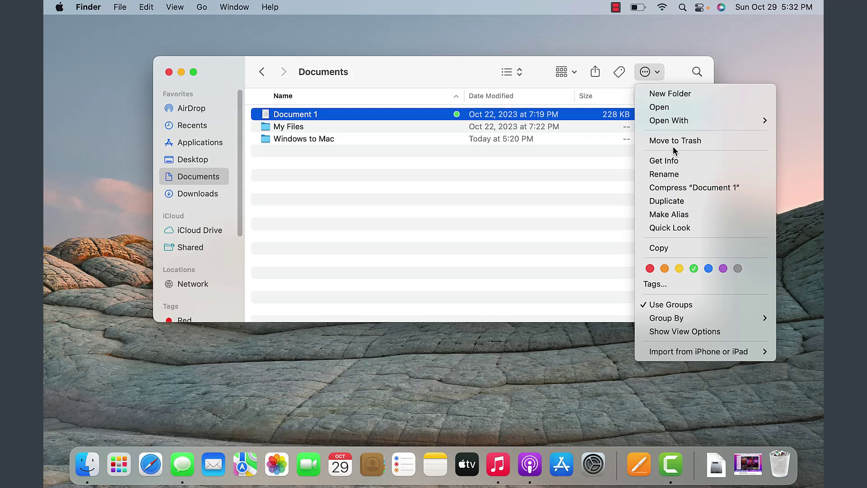
Search for 'mac', then cancel the search to return to Documents
{"action": "left_click", "coordinate": [675, 72]}
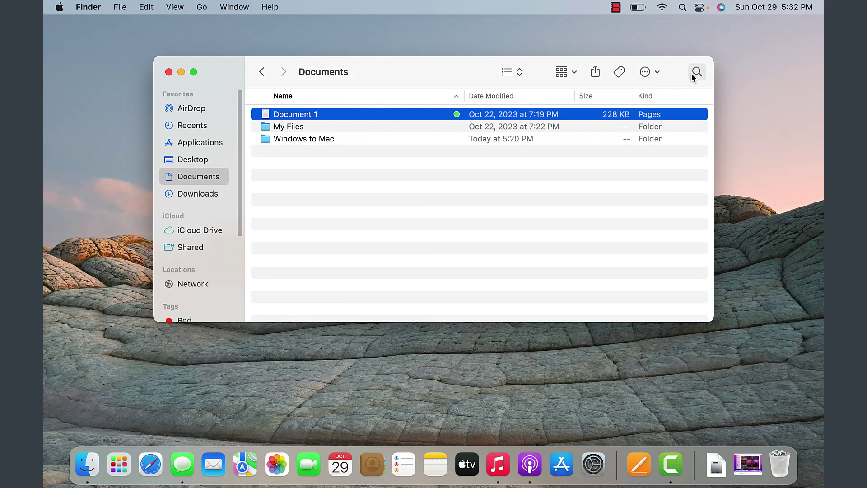
{"action": "left_click", "coordinate": [695, 74]}
{"action": "type", "text": "mac"}
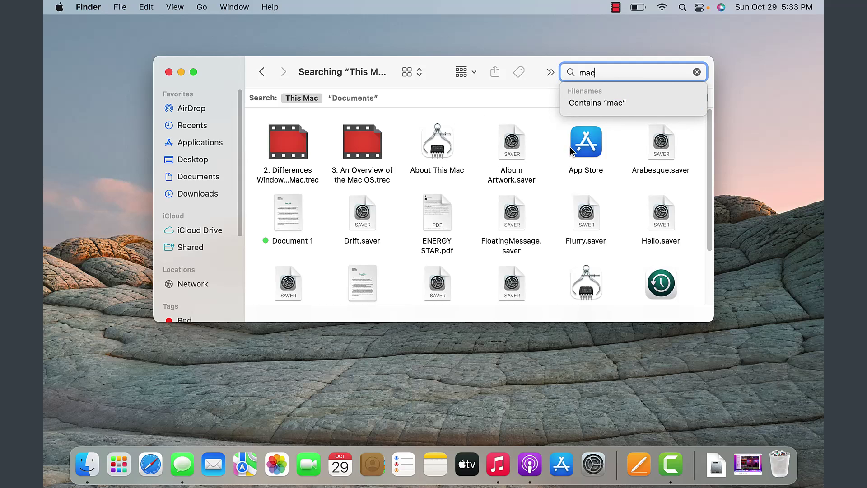
{"action": "left_click", "coordinate": [697, 72]}
Browse the Edit, File and Go menus in the menu bar
{"action": "left_click", "coordinate": [146, 7]}
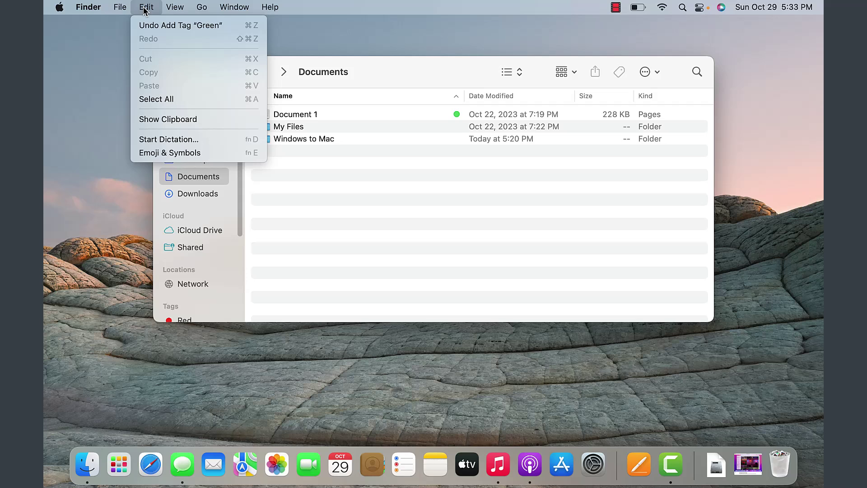
{"action": "mouse_move", "coordinate": [124, 9]}
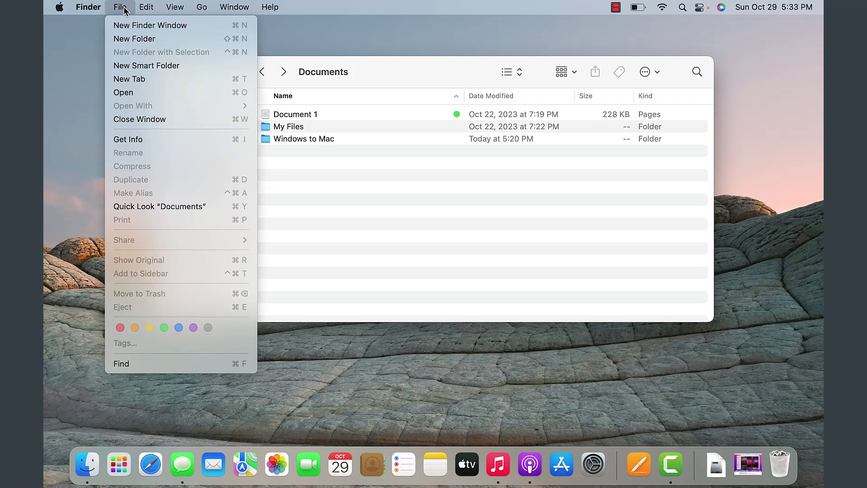
{"action": "mouse_move", "coordinate": [205, 10]}
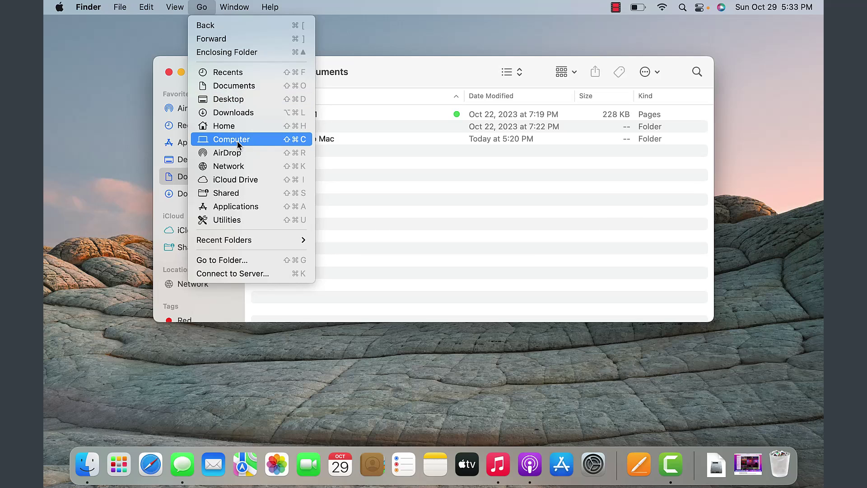
Close the Go menu and visit Downloads, Documents and Desktop from the sidebar
{"action": "left_click", "coordinate": [267, 151]}
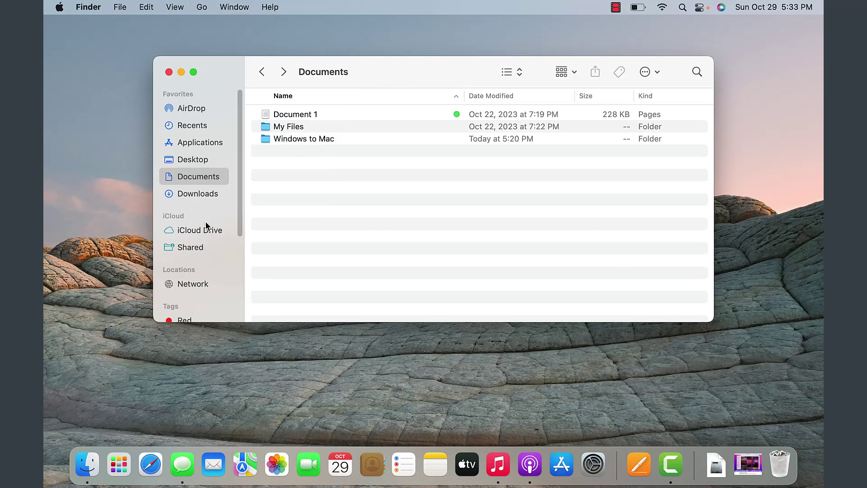
{"action": "scroll", "coordinate": [241, 208], "scroll_direction": "down", "scroll_amount": 2}
{"action": "scroll", "coordinate": [240, 181], "scroll_direction": "up", "scroll_amount": 2}
{"action": "left_click", "coordinate": [198, 192]}
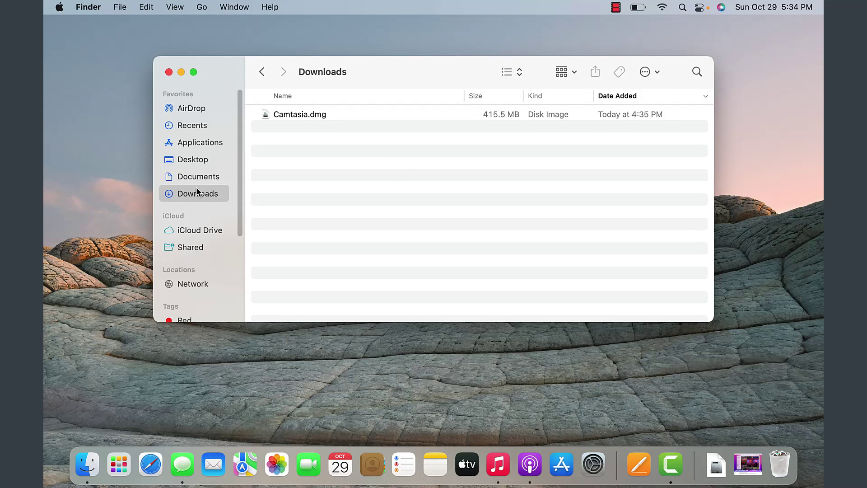
{"action": "left_click", "coordinate": [199, 175]}
{"action": "left_click", "coordinate": [194, 158]}
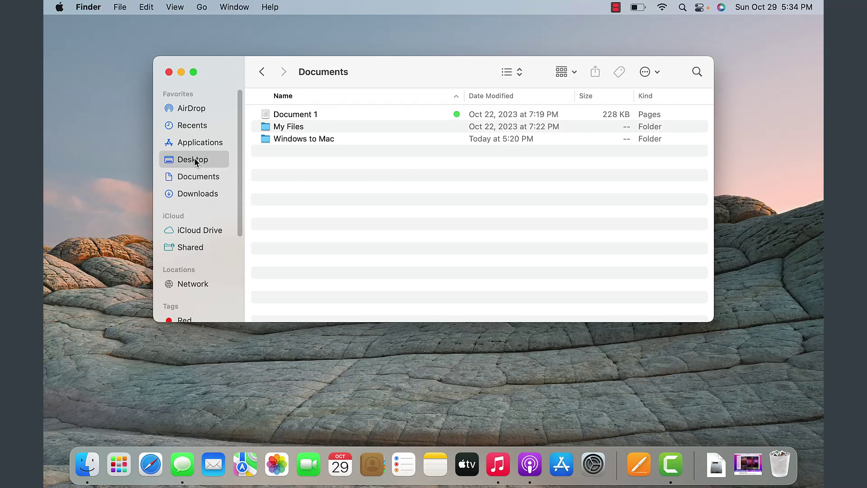
Go to Computer, then open Macintosh HD, Users and the user's home folder
{"action": "left_click", "coordinate": [202, 8]}
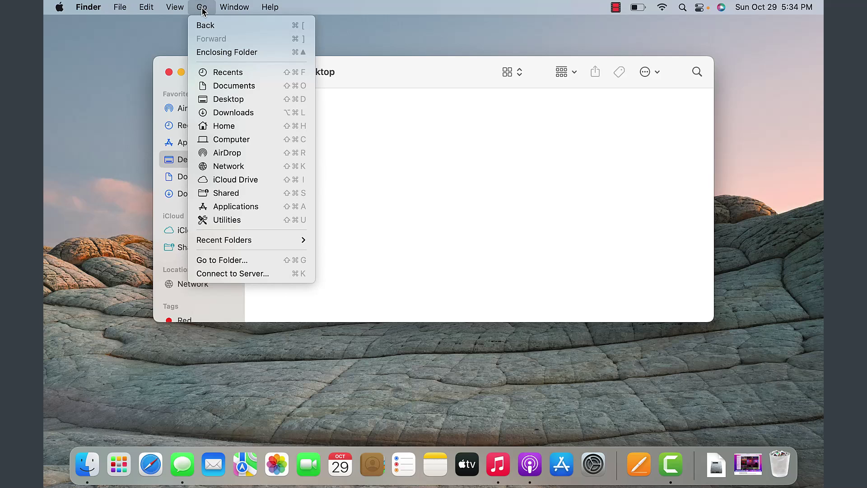
{"action": "left_click", "coordinate": [228, 141]}
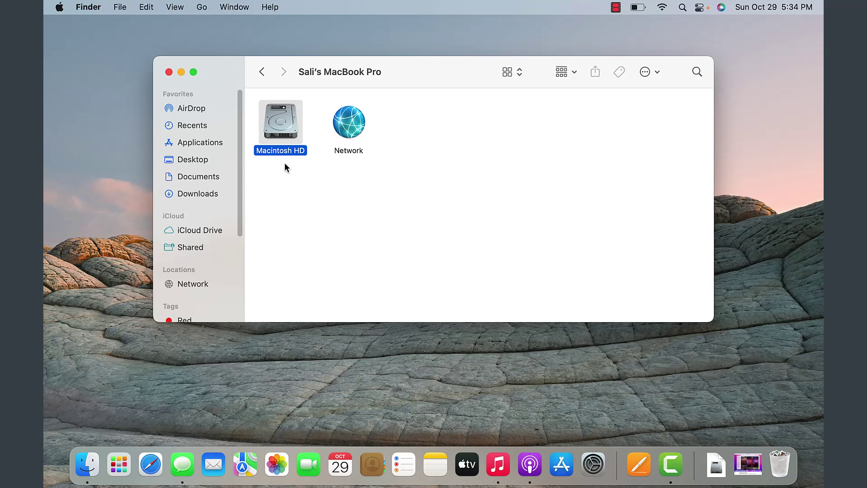
{"action": "double_click", "coordinate": [284, 132]}
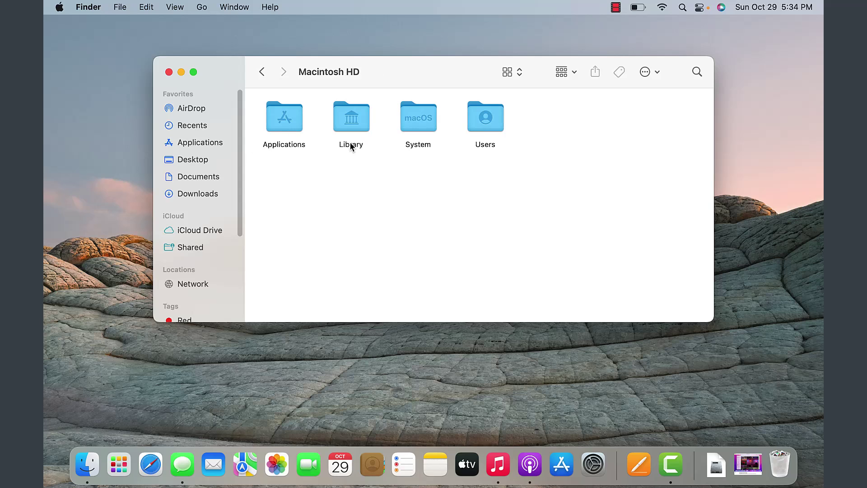
{"action": "left_click", "coordinate": [486, 122]}
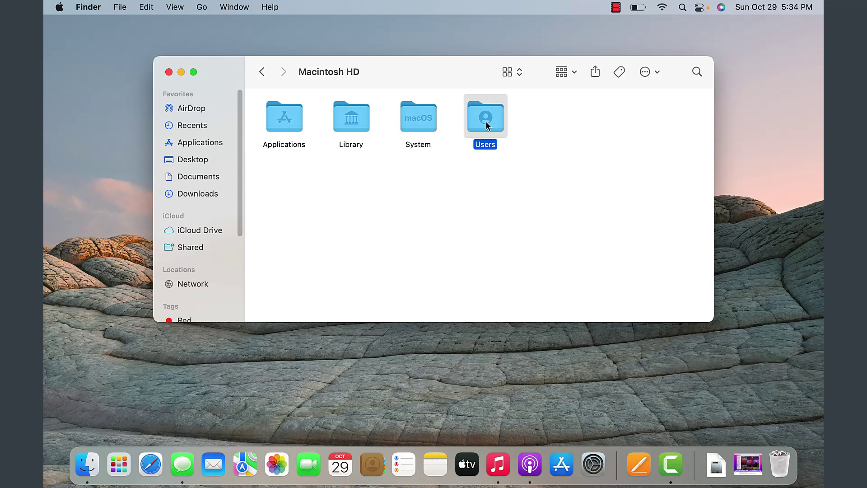
{"action": "left_click", "coordinate": [411, 123]}
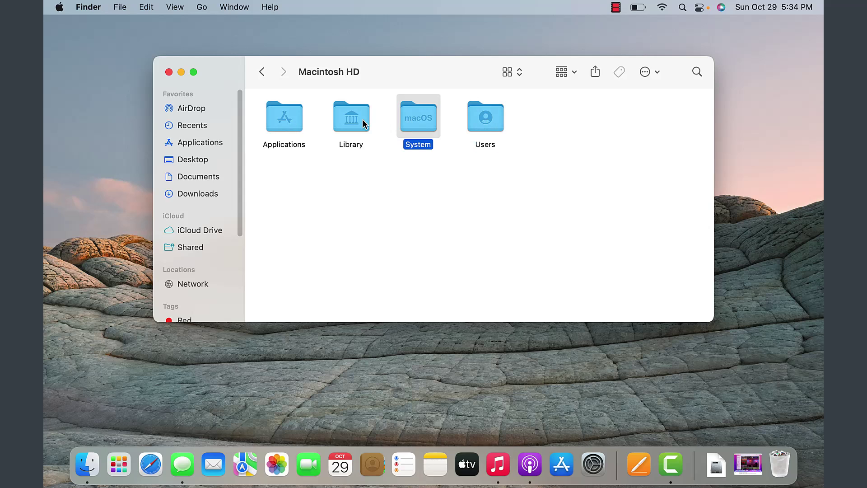
{"action": "left_click", "coordinate": [285, 128]}
{"action": "double_click", "coordinate": [492, 128]}
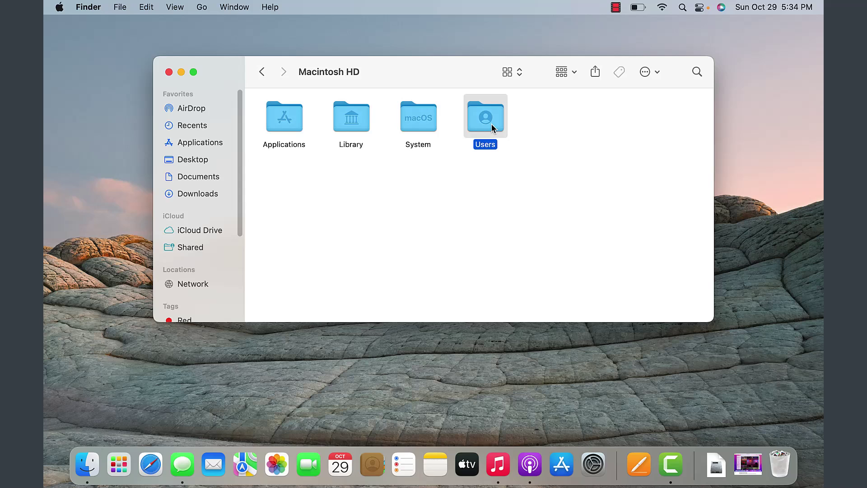
{"action": "double_click", "coordinate": [286, 126]}
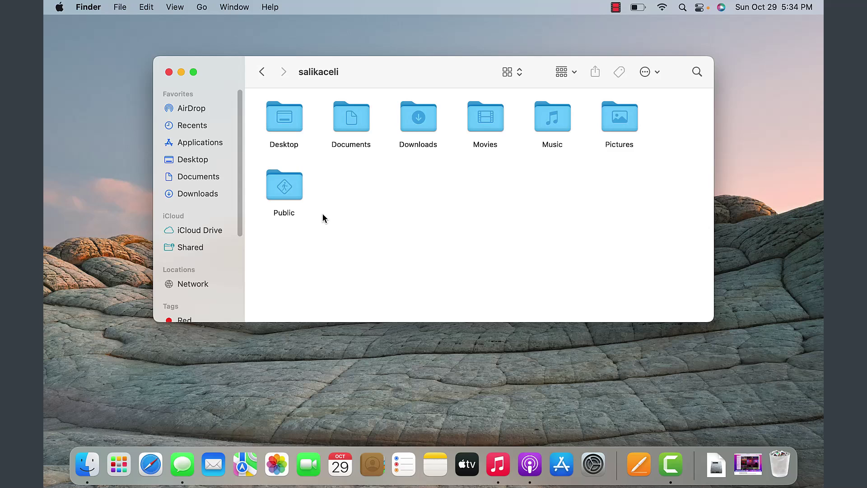
{"action": "left_click", "coordinate": [202, 7]}
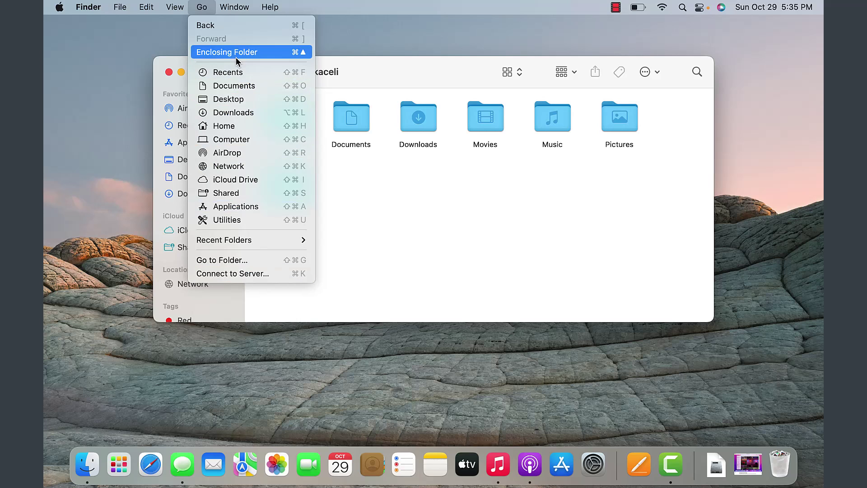
{"action": "left_click", "coordinate": [234, 274]}
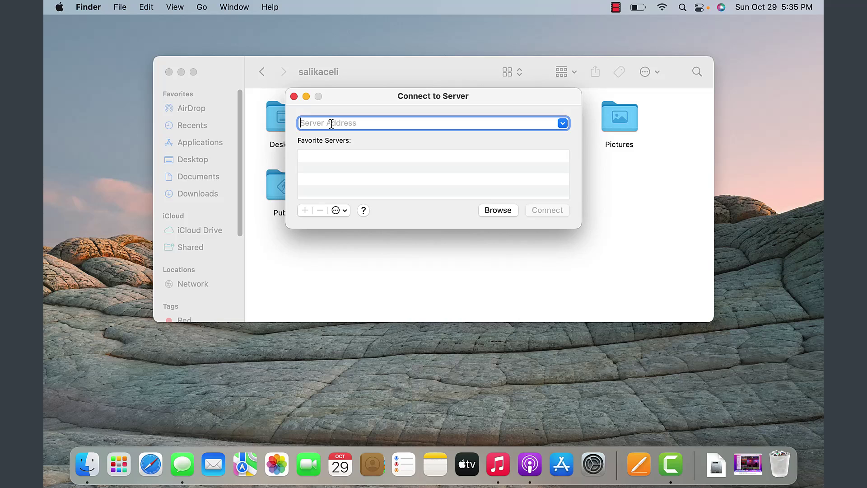
{"action": "type", "text": "\\\\"}
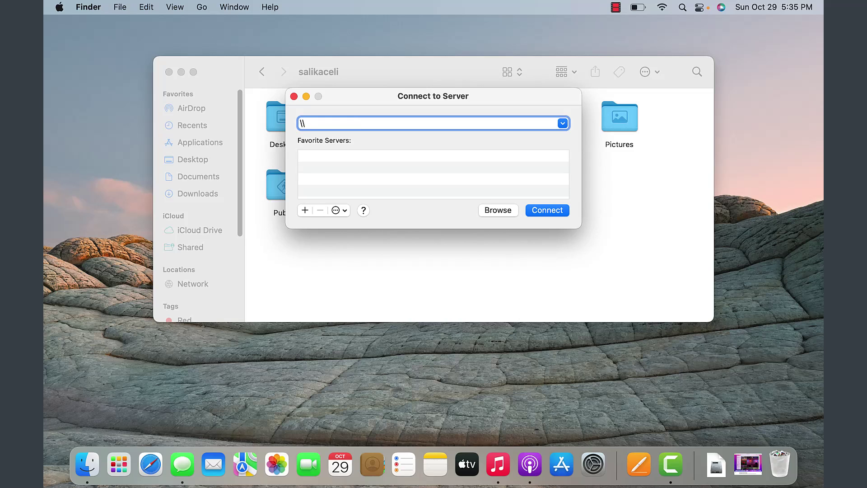
{"action": "type", "text": "server1"}
Dismiss the server dialog without connecting and close the Finder window
{"action": "left_click", "coordinate": [294, 96]}
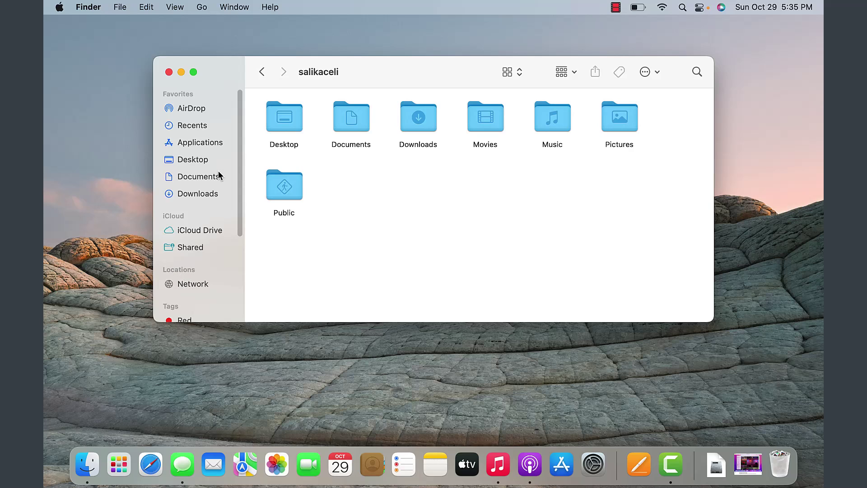
{"action": "left_click", "coordinate": [170, 72]}
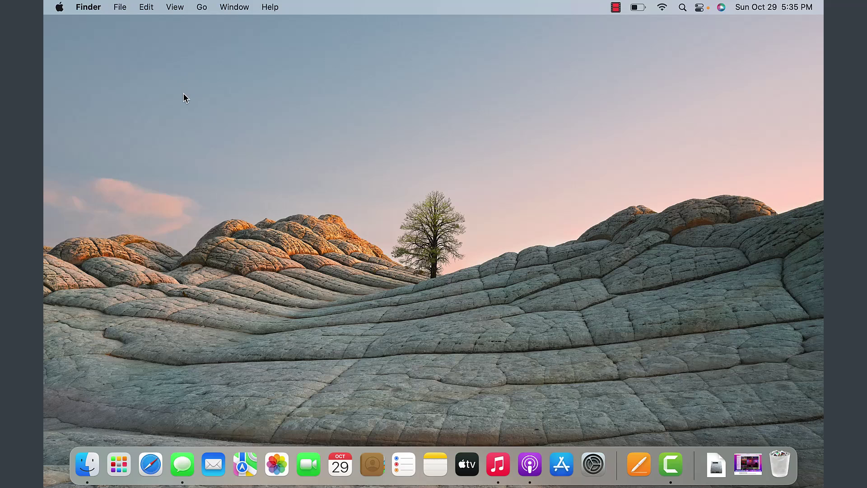